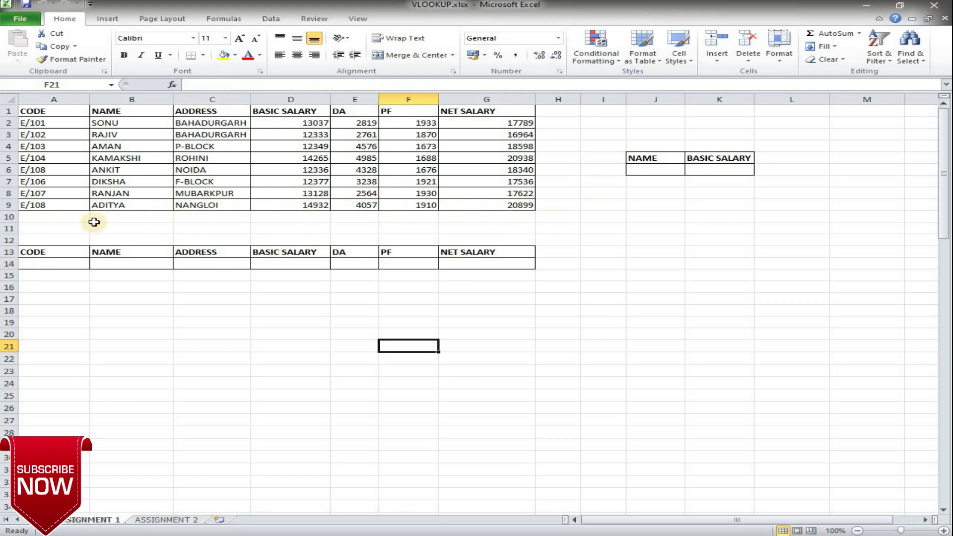
Start K6's formula as =VLOOKUP(J6,B1:G9, looking up the name in J6.
{"action": "left_click", "coordinate": [645, 172]}
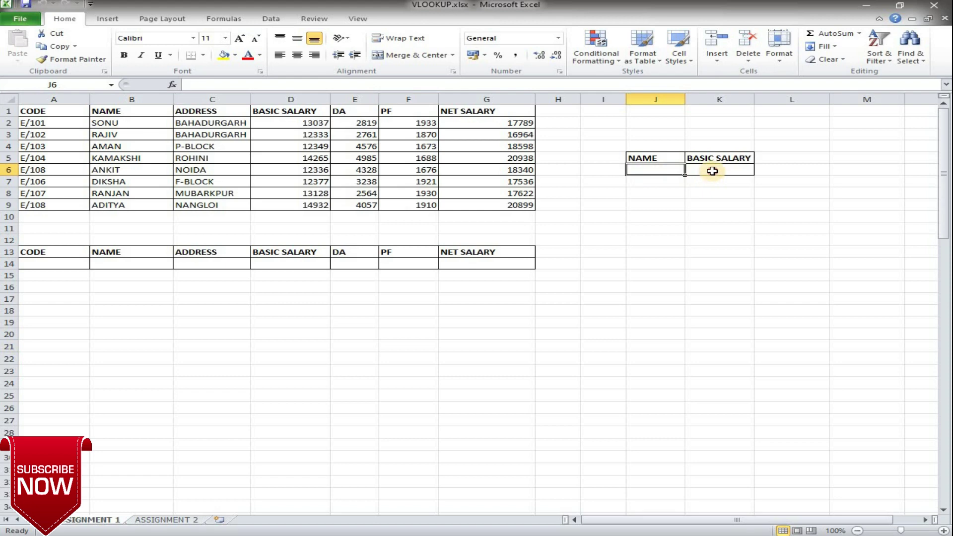
{"action": "left_click", "coordinate": [712, 171]}
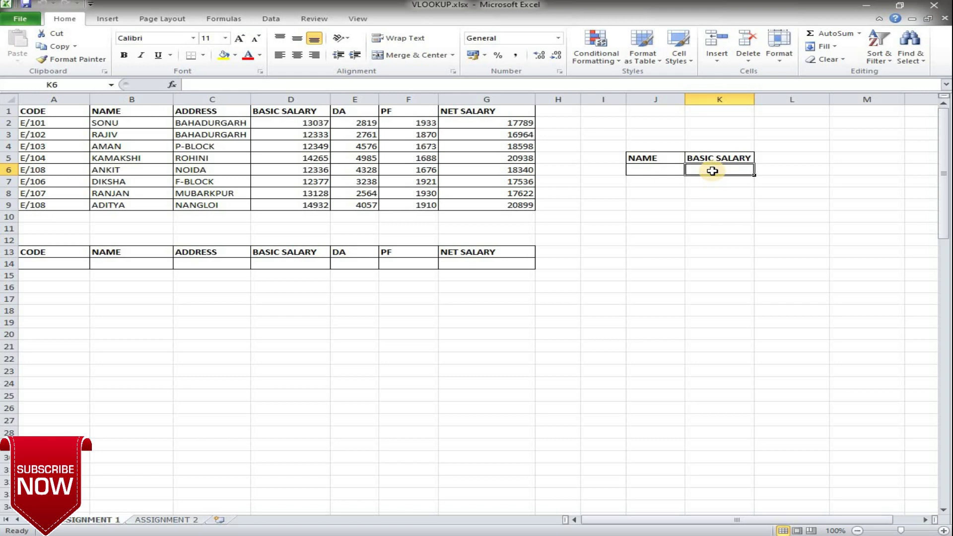
{"action": "type", "text": "=VLOO"}
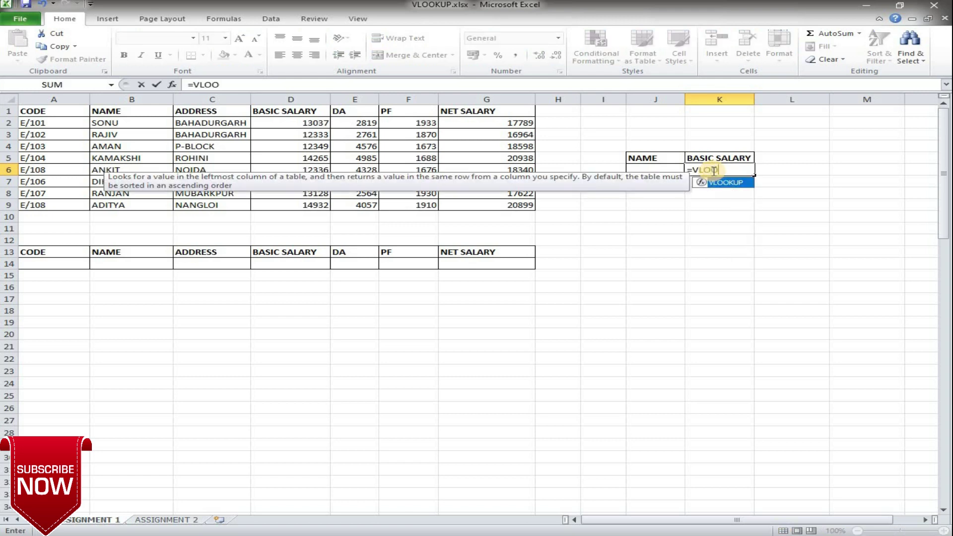
{"action": "key", "text": "Tab"}
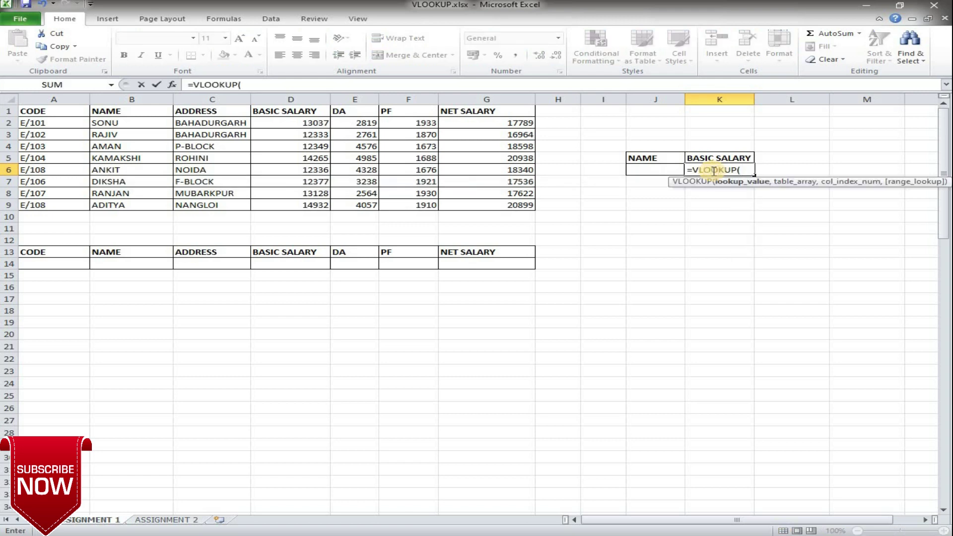
{"action": "left_click_drag", "start_coordinate": [782, 186], "coordinate": [709, 197]}
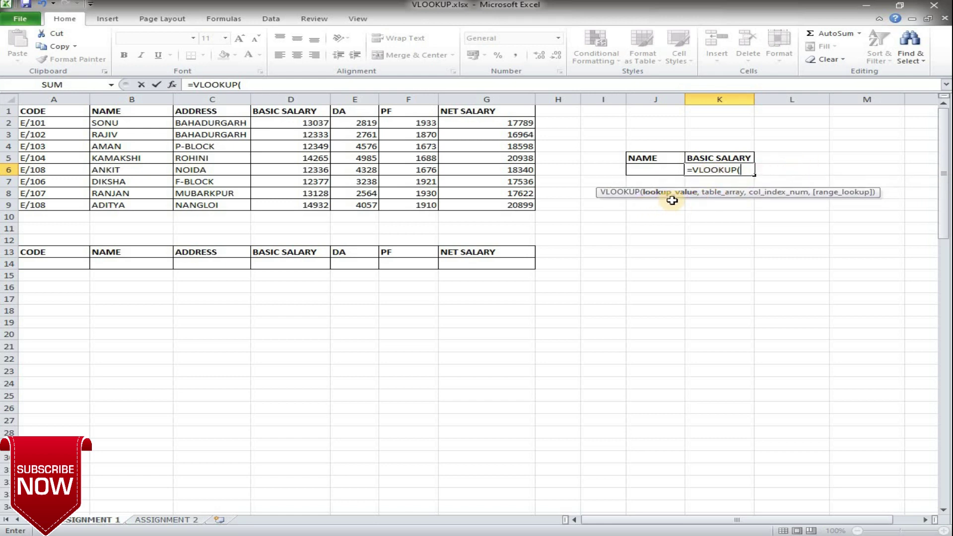
{"action": "left_click", "coordinate": [648, 170]}
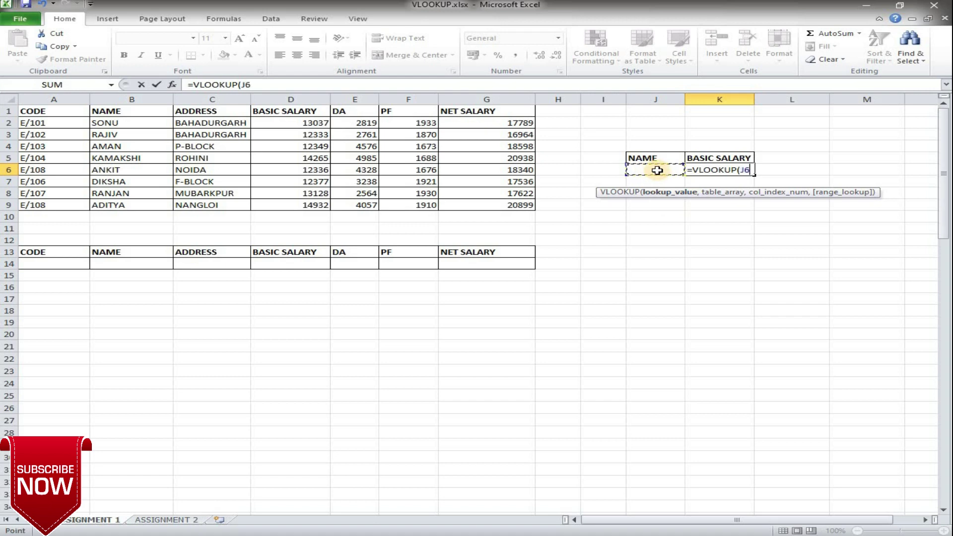
{"action": "type", "text": ","}
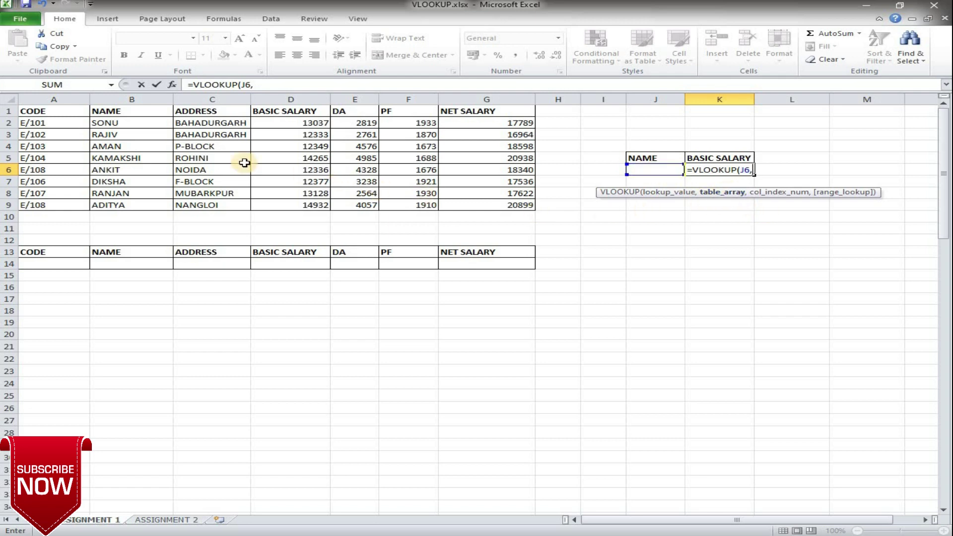
{"action": "left_click_drag", "start_coordinate": [123, 111], "coordinate": [124, 205]}
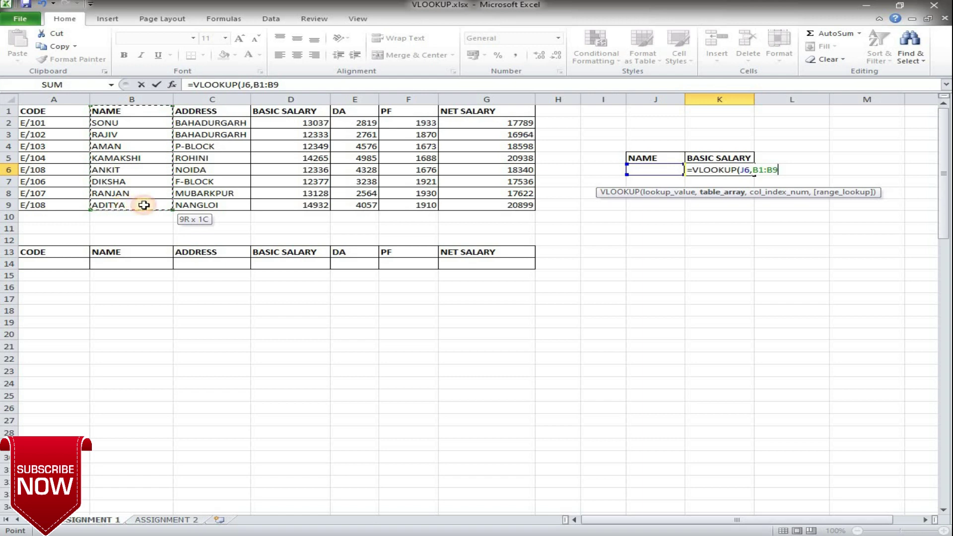
{"action": "left_click_drag", "start_coordinate": [124, 205], "coordinate": [521, 207]}
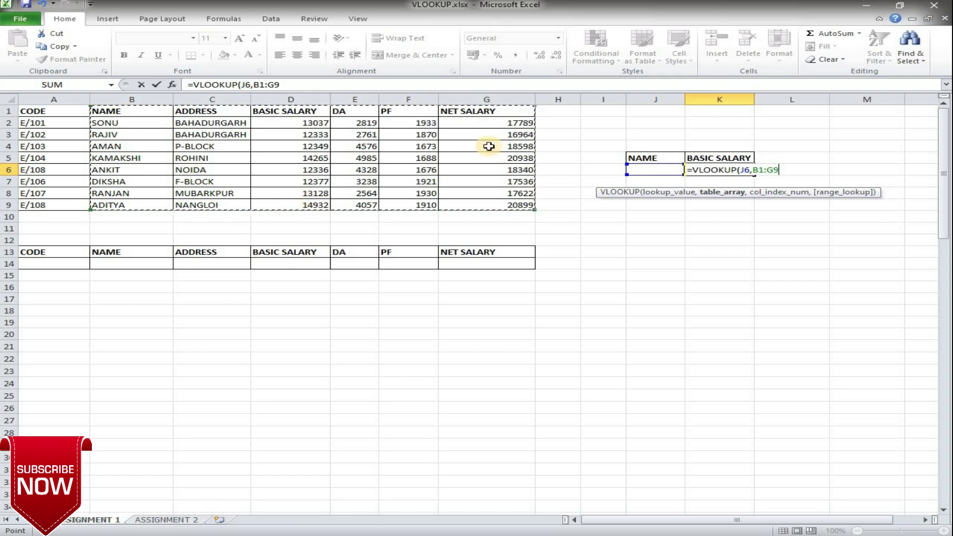
Complete K6 as =VLOOKUP(J6,B1:G9,3,FALSE) to return column 3 with exact match.
{"action": "type", "text": ","}
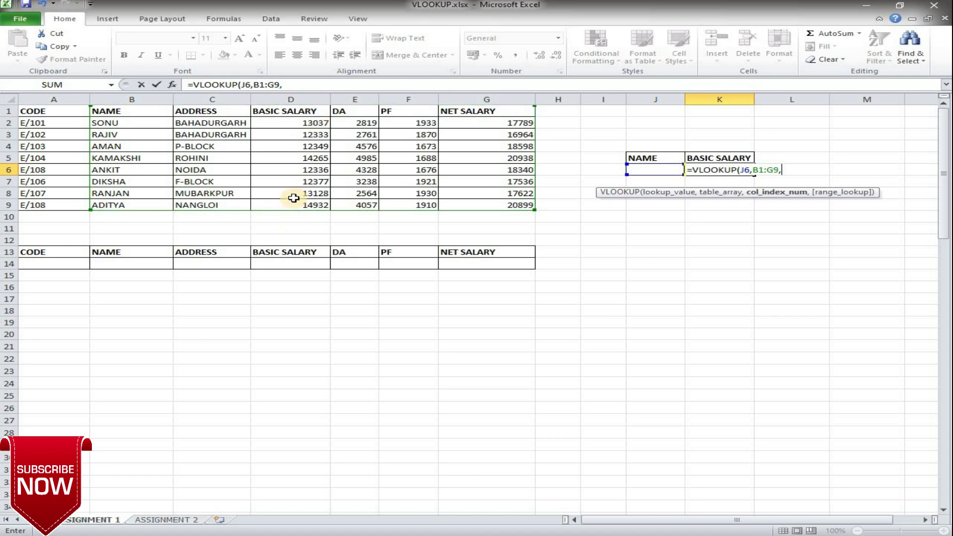
{"action": "type", "text": "3"}
{"action": "type", "text": ","}
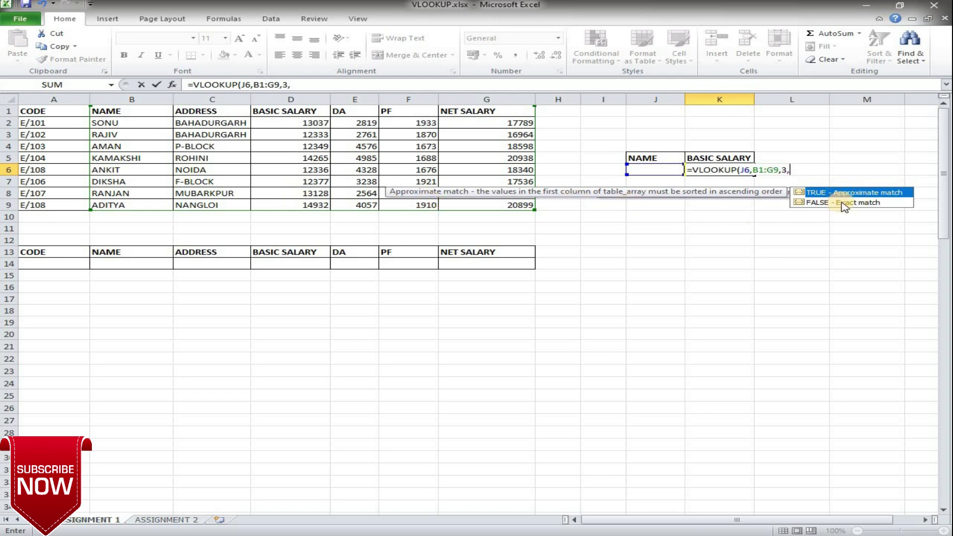
{"action": "left_click", "coordinate": [844, 203]}
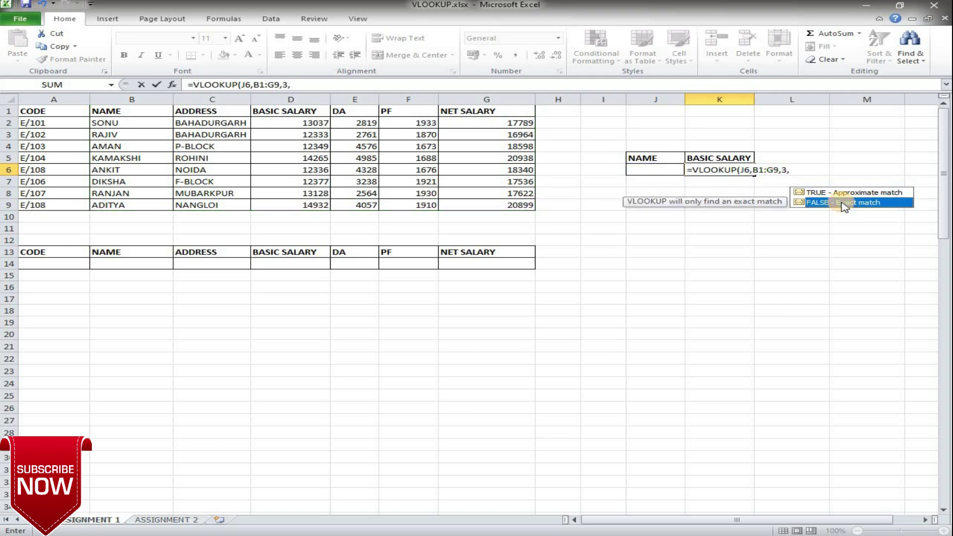
{"action": "double_click", "coordinate": [843, 203]}
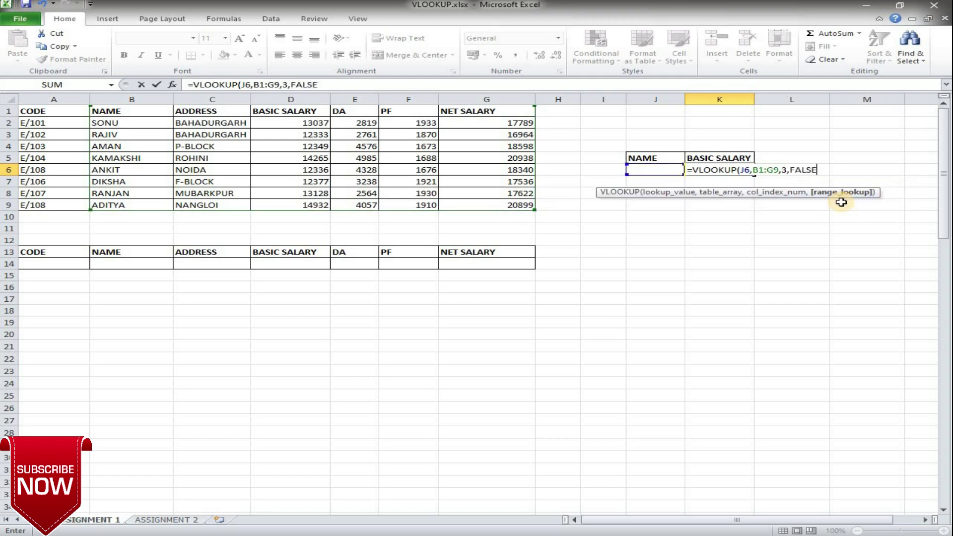
{"action": "key", "text": "Return"}
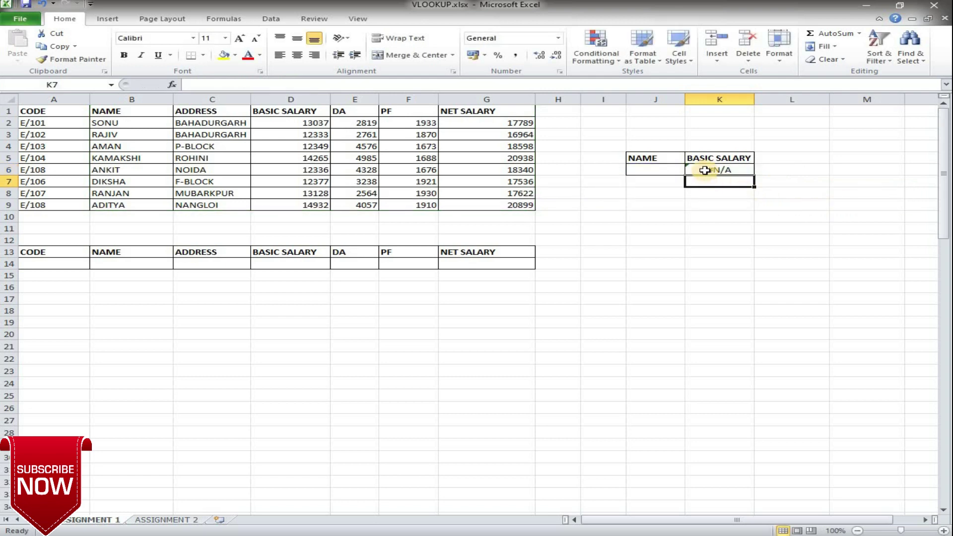
Enter ANKIT in J6 and check that the returned 12336 matches his table row.
{"action": "left_click", "coordinate": [666, 170]}
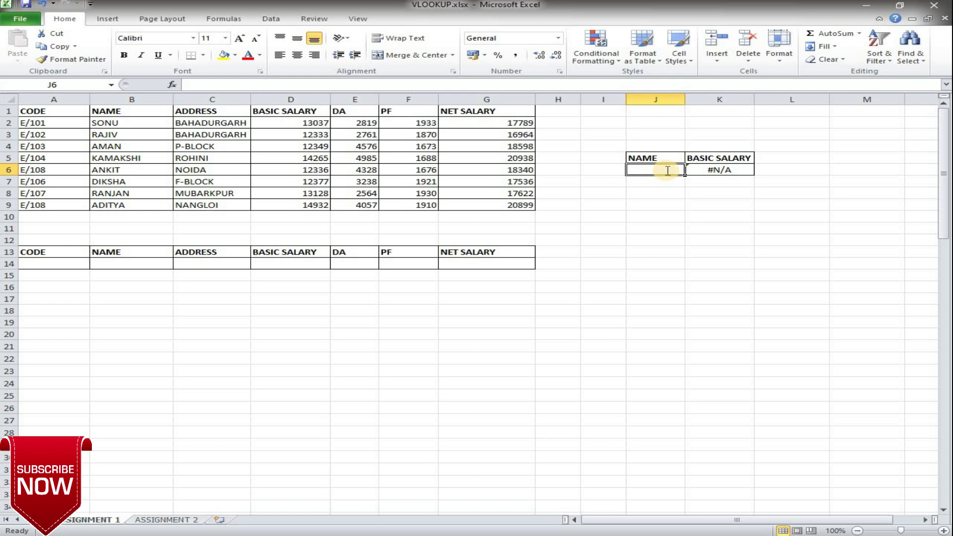
{"action": "type", "text": "ANKIT"}
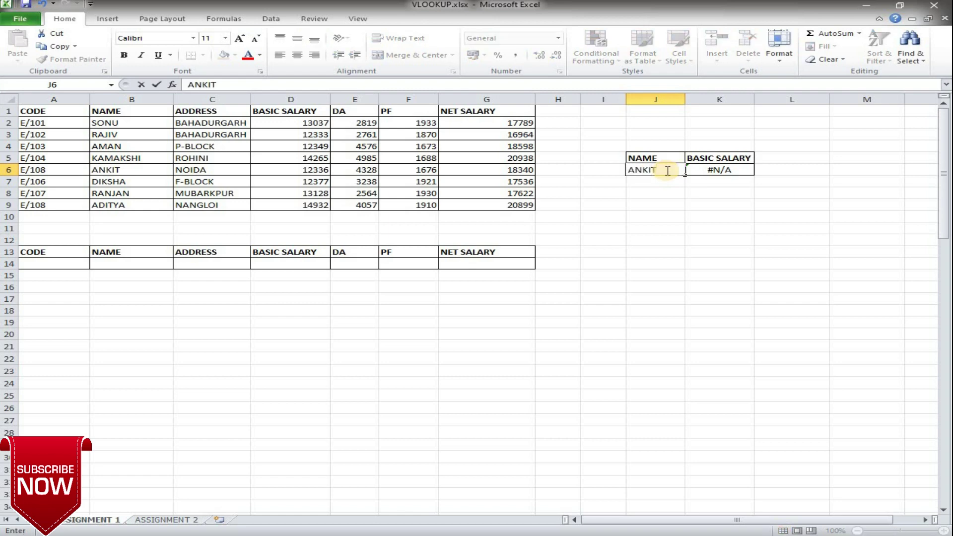
{"action": "key", "text": "Return"}
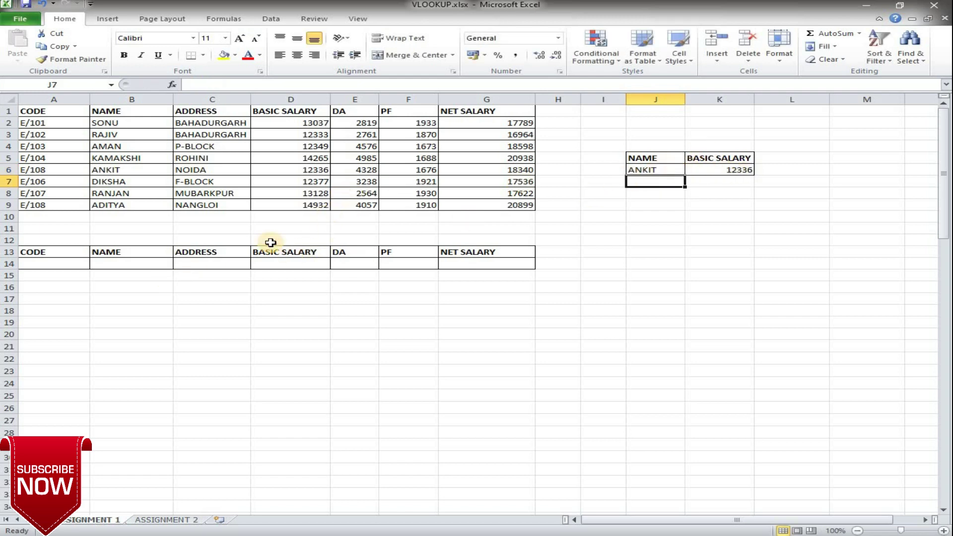
{"action": "left_click", "coordinate": [108, 170]}
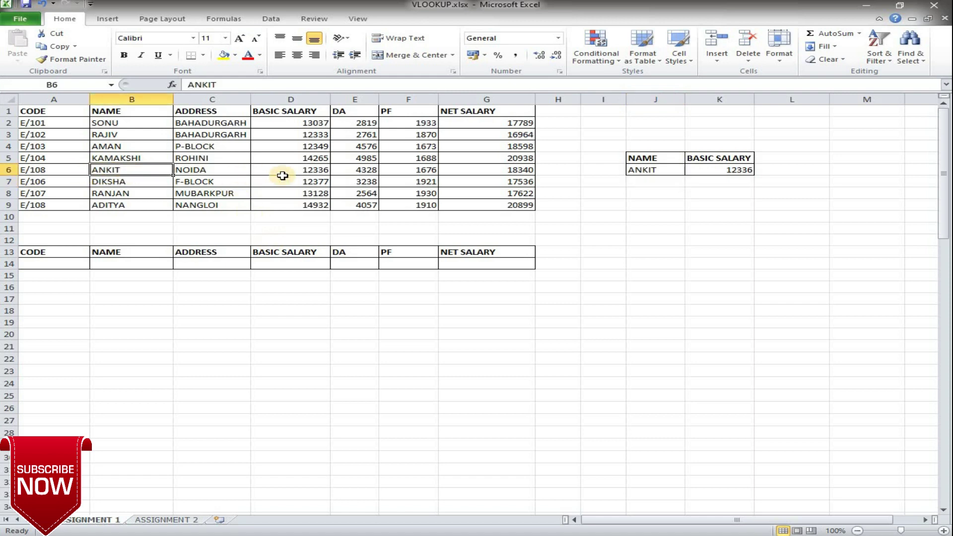
{"action": "left_click", "coordinate": [307, 174]}
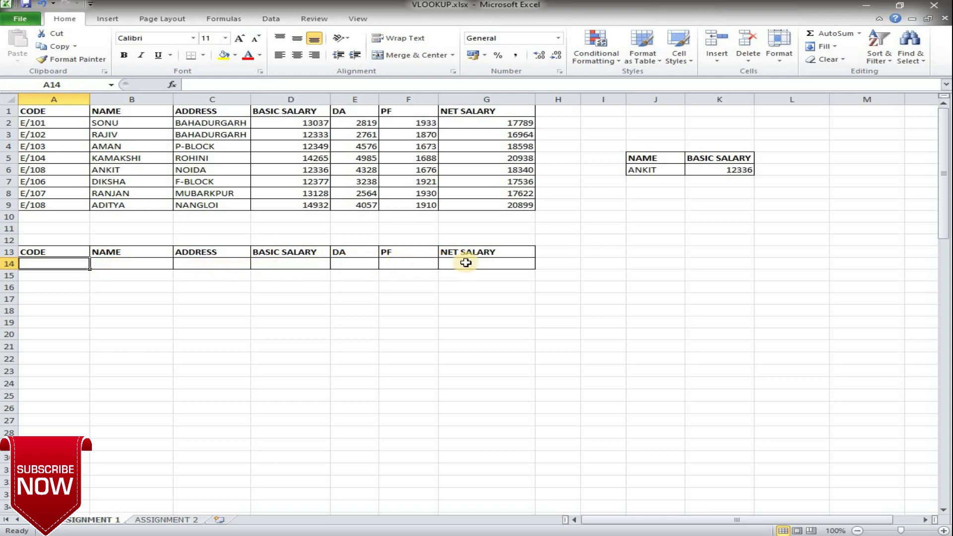
In B14, enter an exact-match VLOOKUP on A14 against the employee table, column 2.
{"action": "left_click", "coordinate": [119, 265]}
{"action": "type", "text": "="}
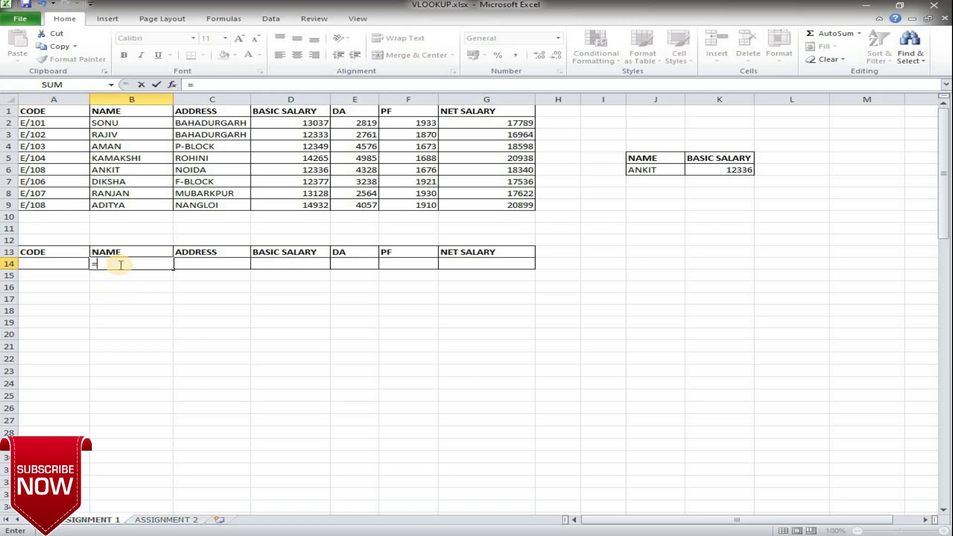
{"action": "type", "text": "VLOO"}
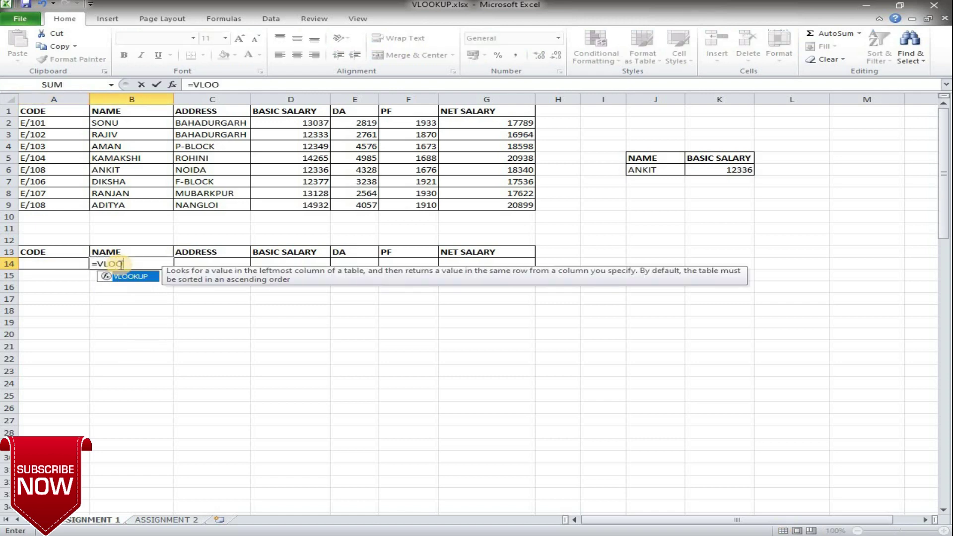
{"action": "type", "text": "KUP("}
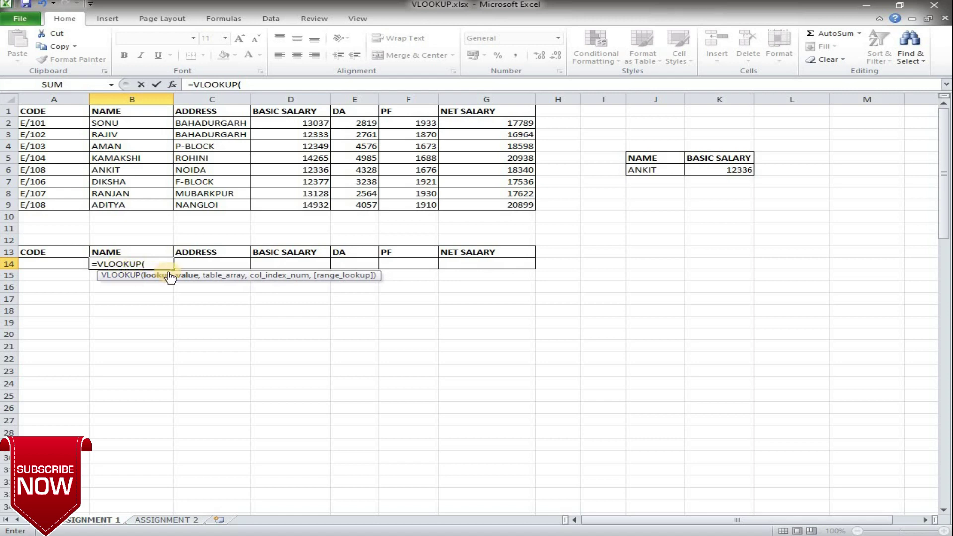
{"action": "left_click", "coordinate": [46, 266]}
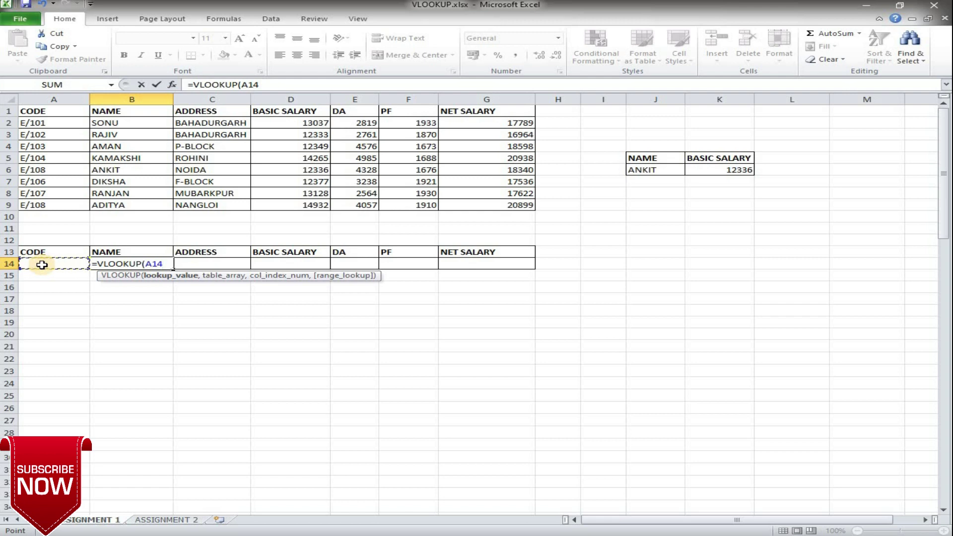
{"action": "type", "text": ","}
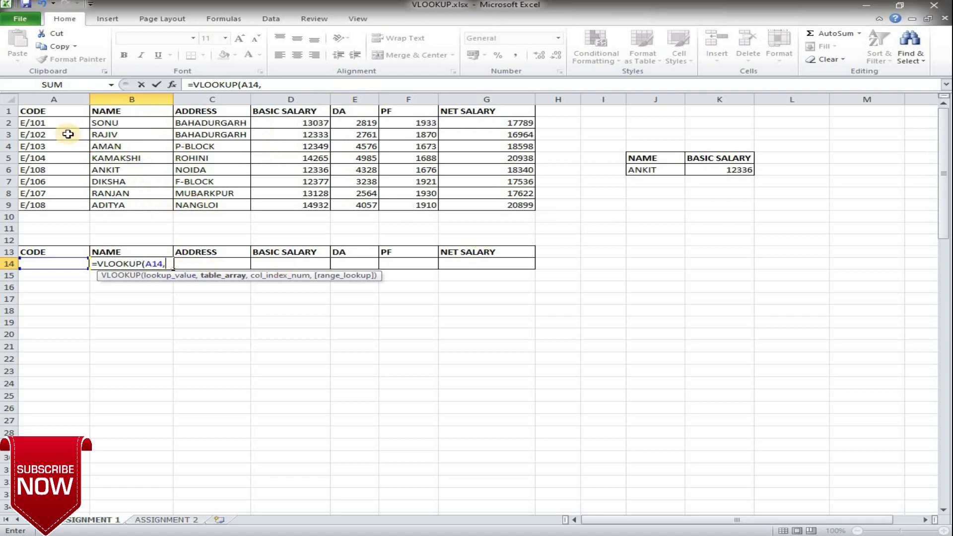
{"action": "left_click_drag", "start_coordinate": [41, 110], "coordinate": [491, 202]}
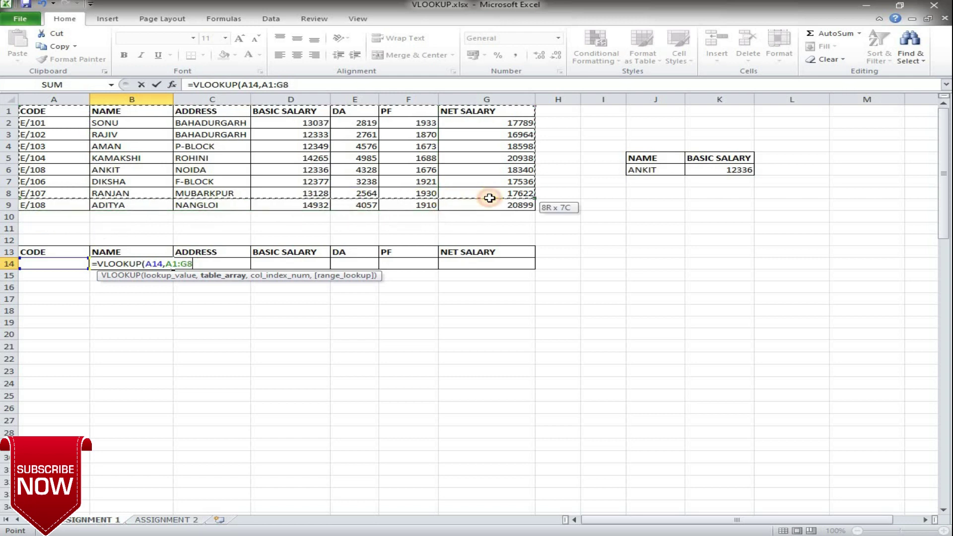
{"action": "type", "text": ","}
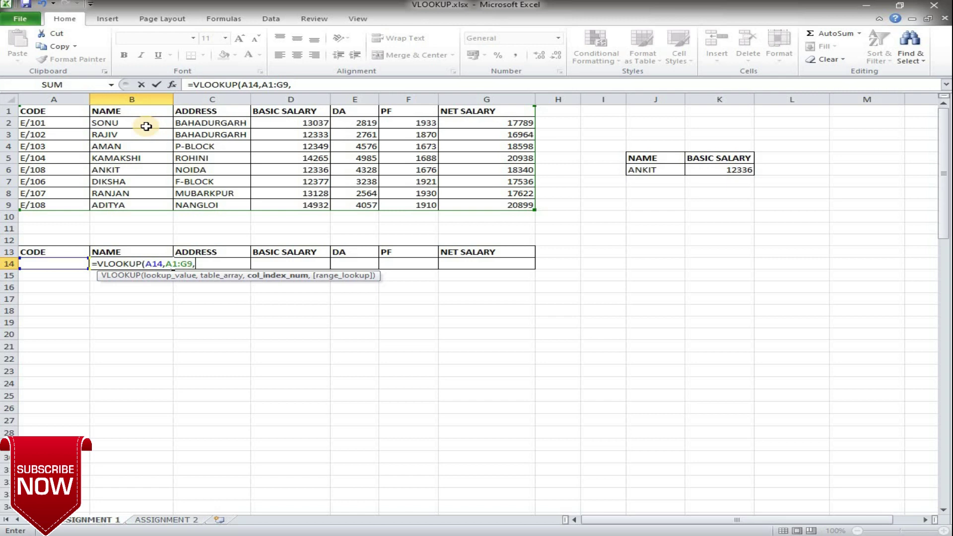
{"action": "type", "text": "2"}
{"action": "type", "text": ","}
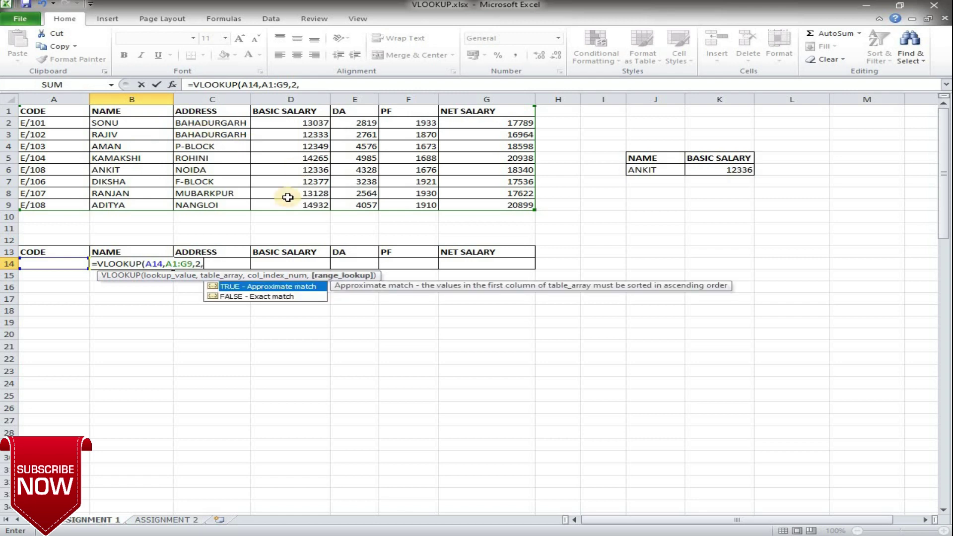
{"action": "left_click", "coordinate": [277, 297]}
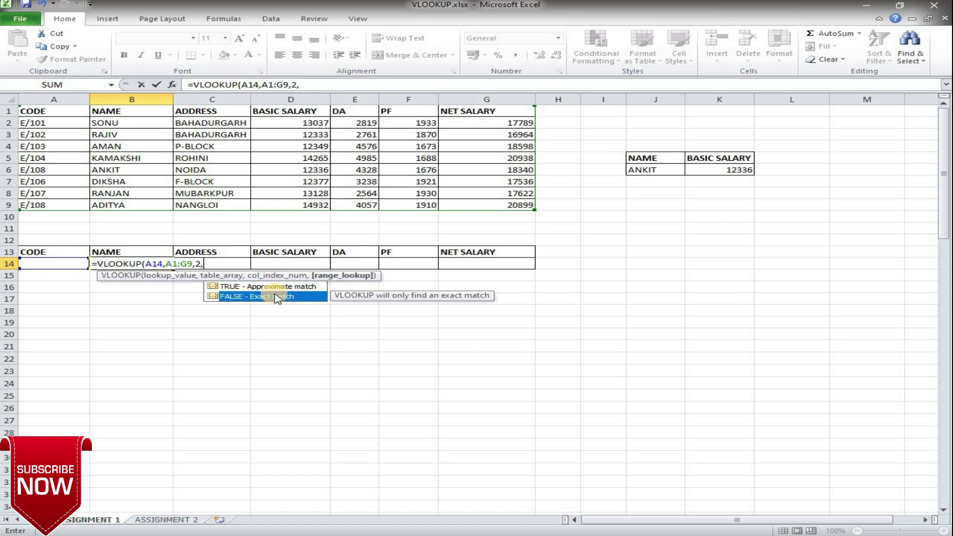
{"action": "double_click", "coordinate": [276, 296]}
{"action": "key", "text": "Return"}
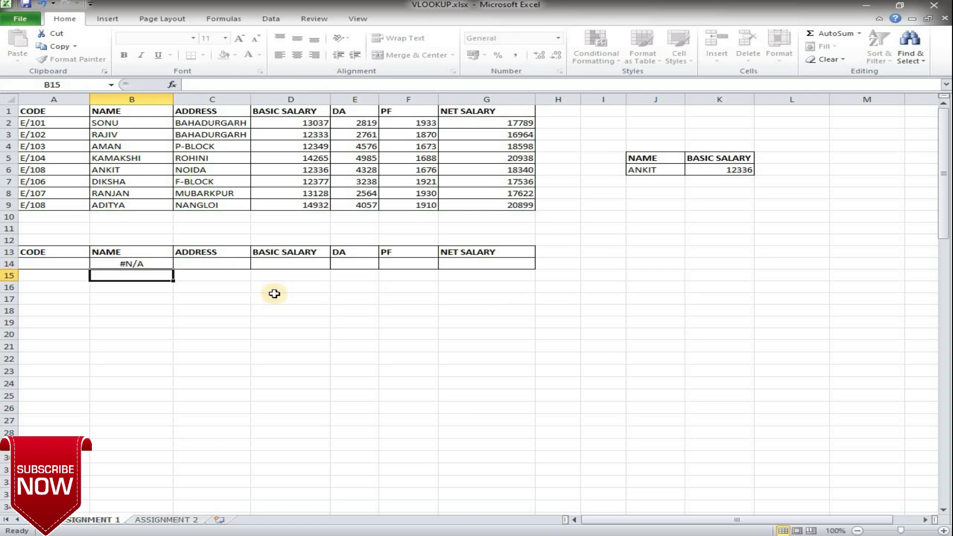
Fill the B14 lookup formula right across row 14 through NET SALARY.
{"action": "key", "text": "Up"}
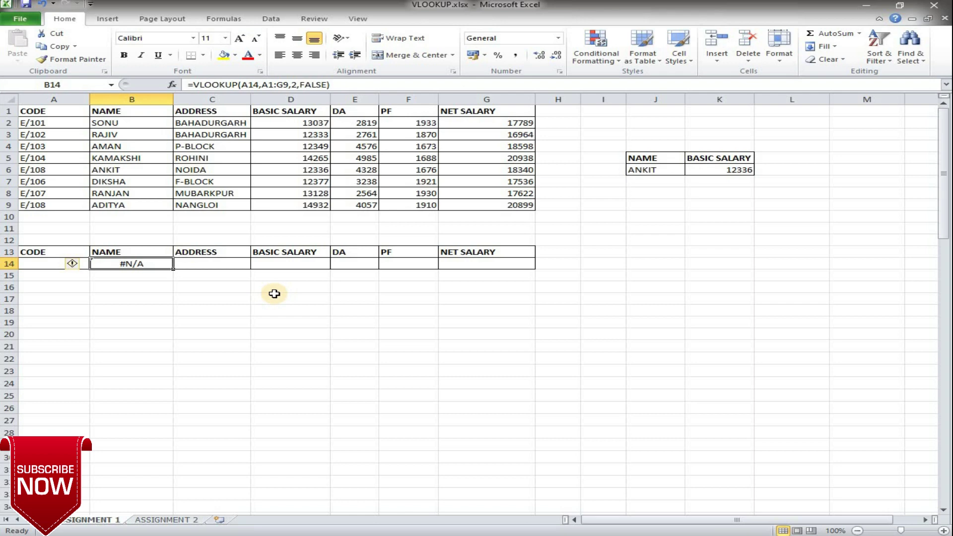
{"action": "key", "text": "shift+Right"}
{"action": "key", "text": "shift+Right"}
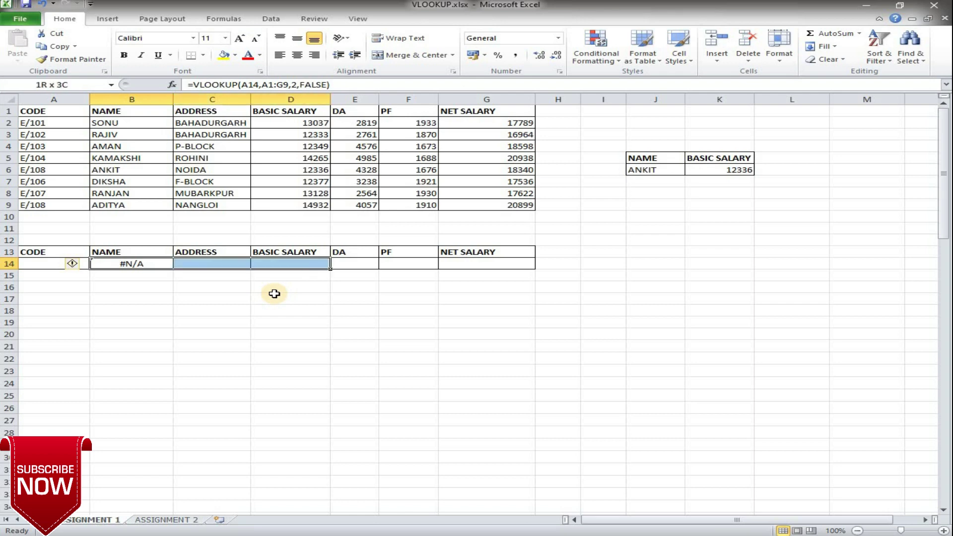
{"action": "key", "text": "shift+Right"}
{"action": "key", "text": "shift+Right"}
{"action": "key", "text": "shift+Right"}
{"action": "key", "text": "shift+Right"}
{"action": "key", "text": "shift+Left"}
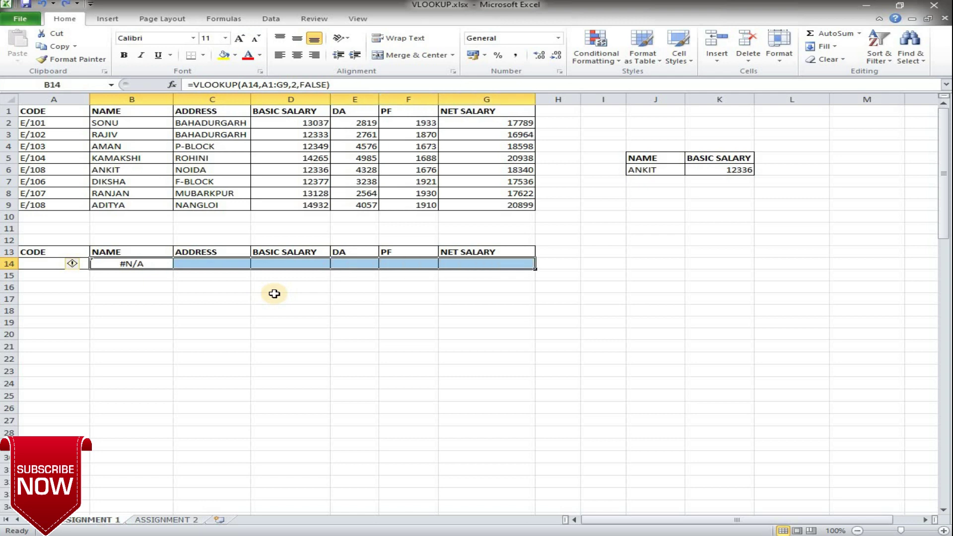
{"action": "key", "text": "ctrl+r"}
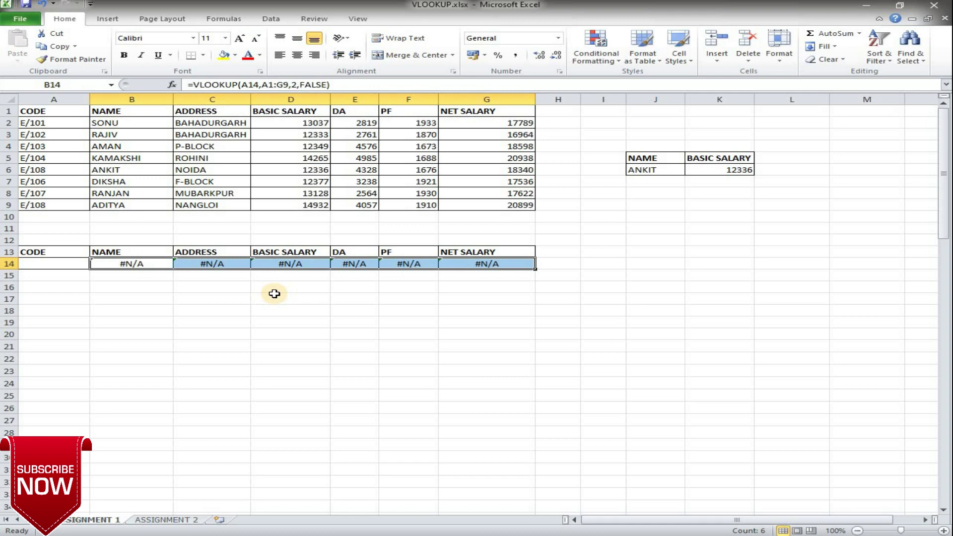
{"action": "key", "text": "Left"}
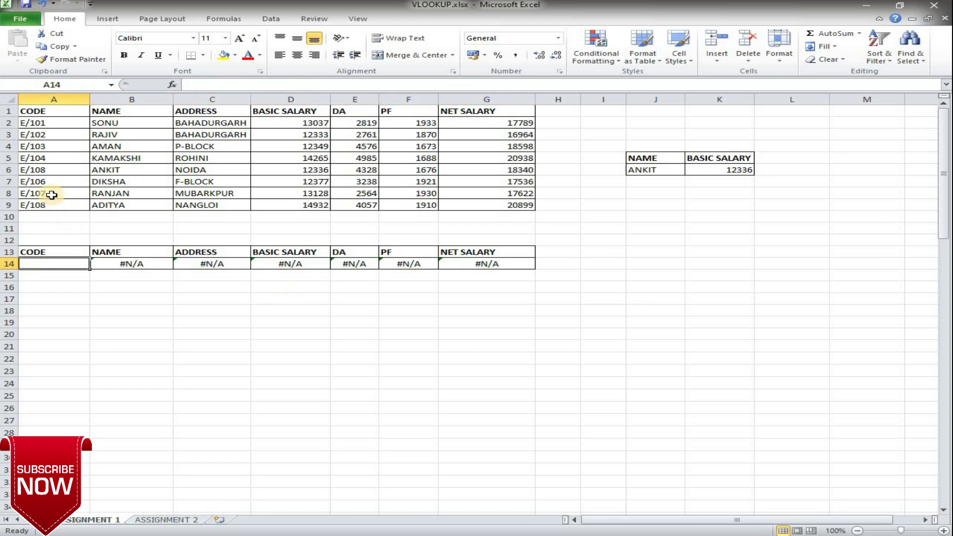
Copy code E/104 from A5 into A14 so row 14 shows KAMAKSHI's details.
{"action": "left_click", "coordinate": [63, 159]}
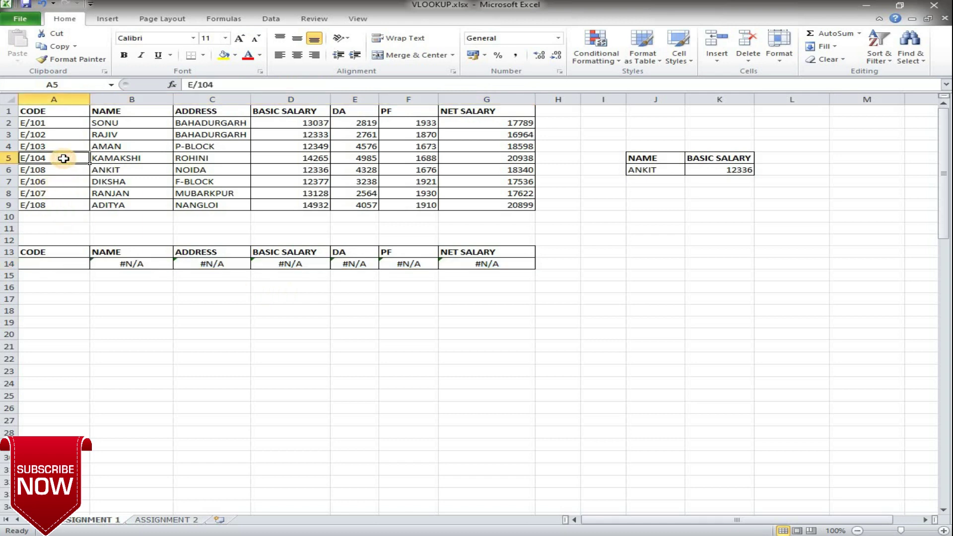
{"action": "key", "text": "ctrl+c"}
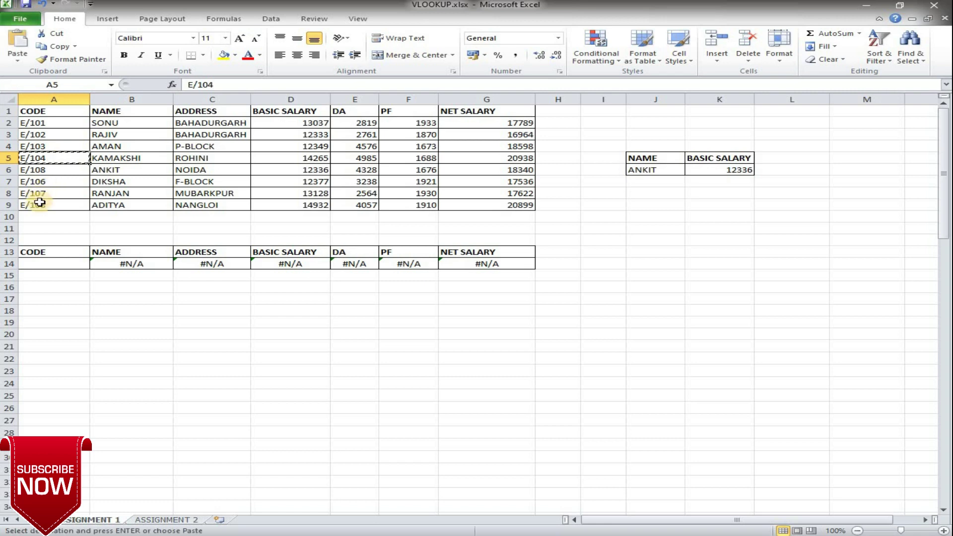
{"action": "left_click", "coordinate": [47, 266]}
{"action": "key", "text": "ctrl+v"}
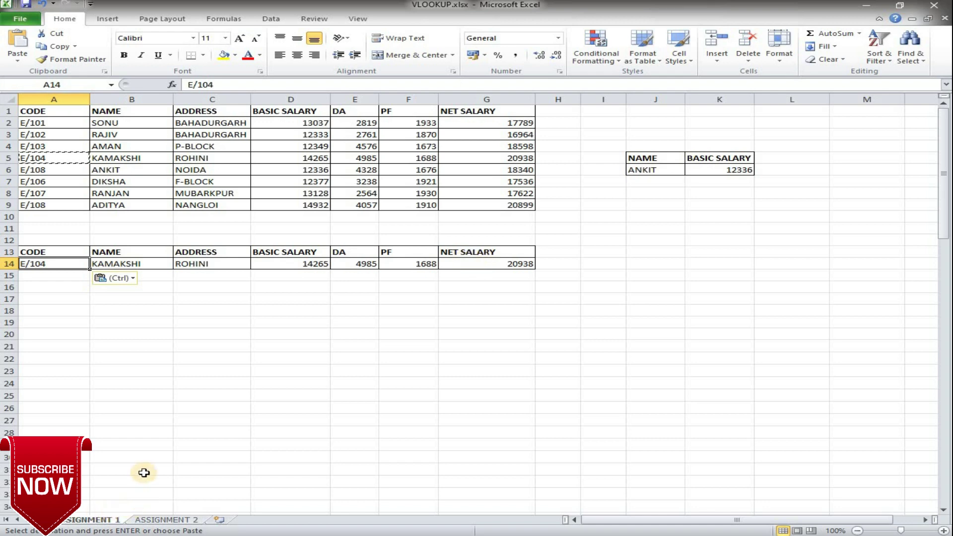
On ASSIGNMENT 2, start B14's formula =VLOOKUP(A14,A1:F9,2, against the customer table.
{"action": "left_click", "coordinate": [169, 519]}
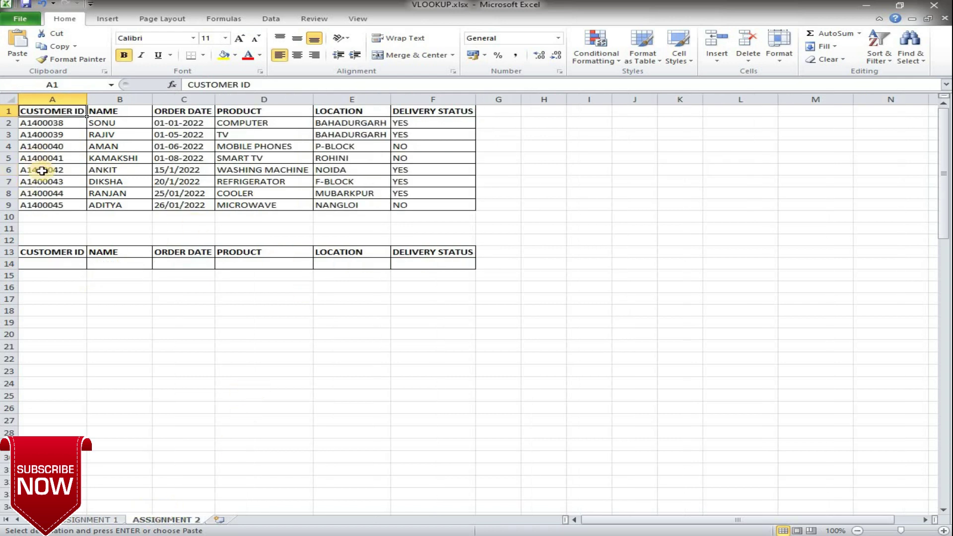
{"action": "left_click", "coordinate": [52, 266]}
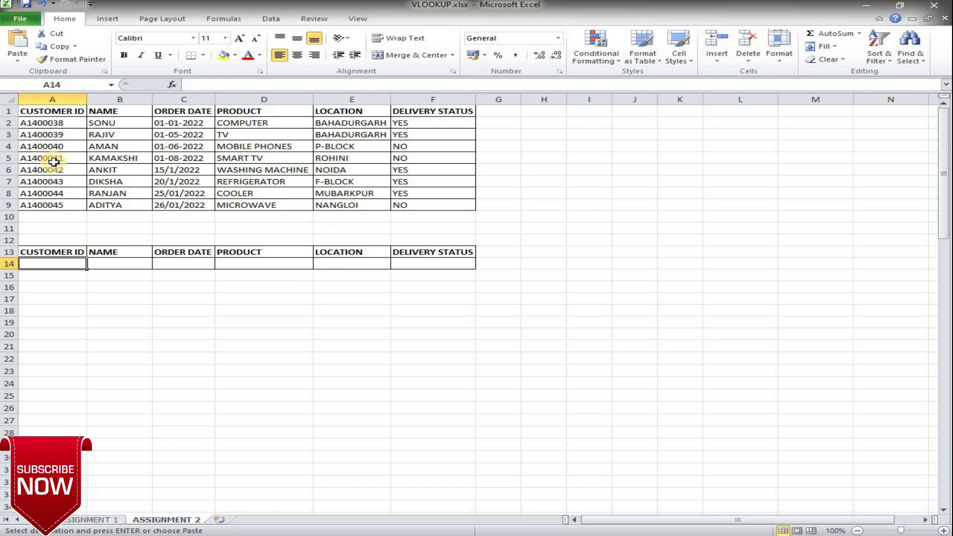
{"action": "key", "text": "Tab"}
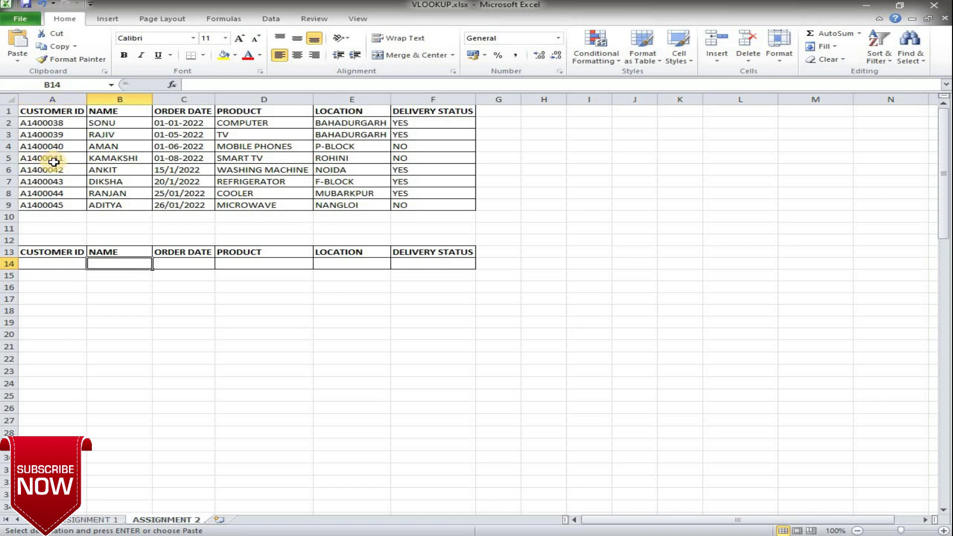
{"action": "type", "text": "=VLO"}
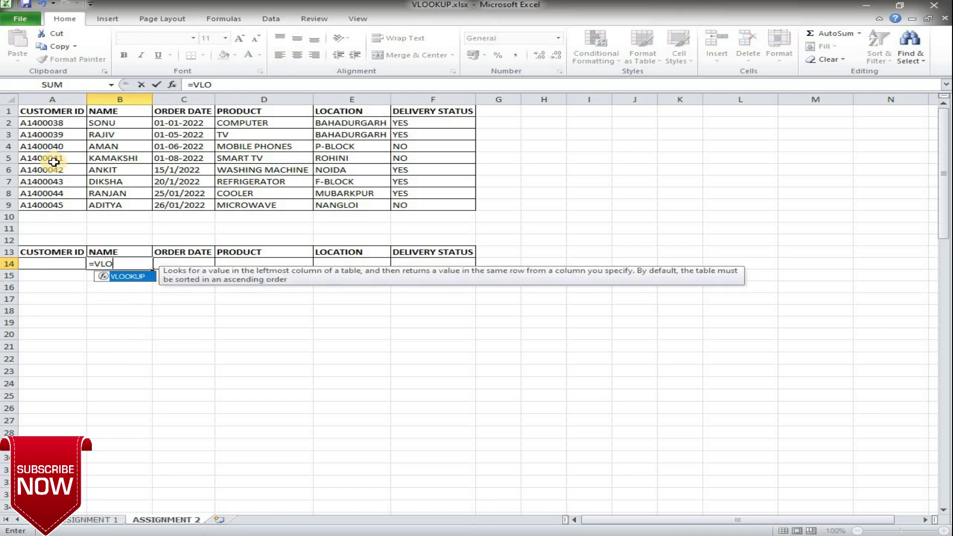
{"action": "type", "text": "OKUP("}
{"action": "key", "text": "Left"}
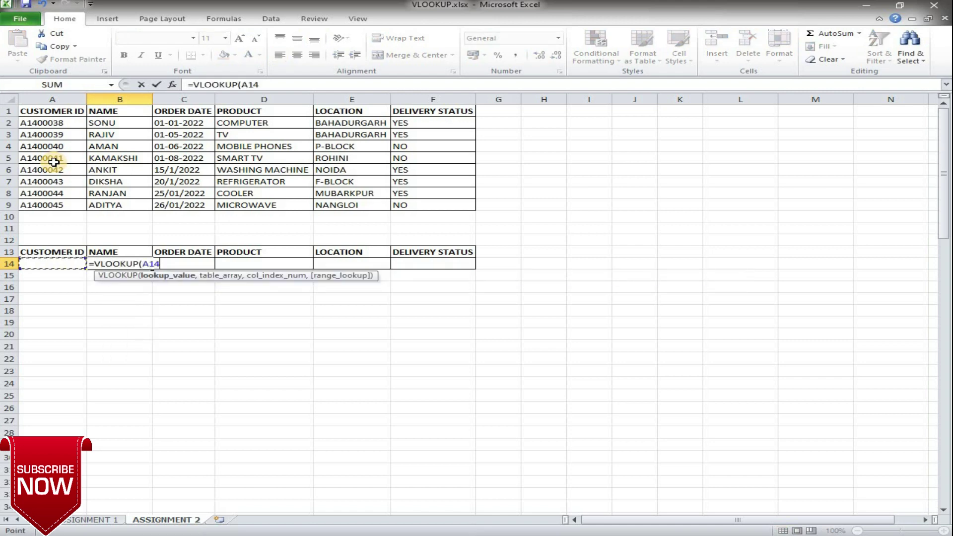
{"action": "type", "text": ","}
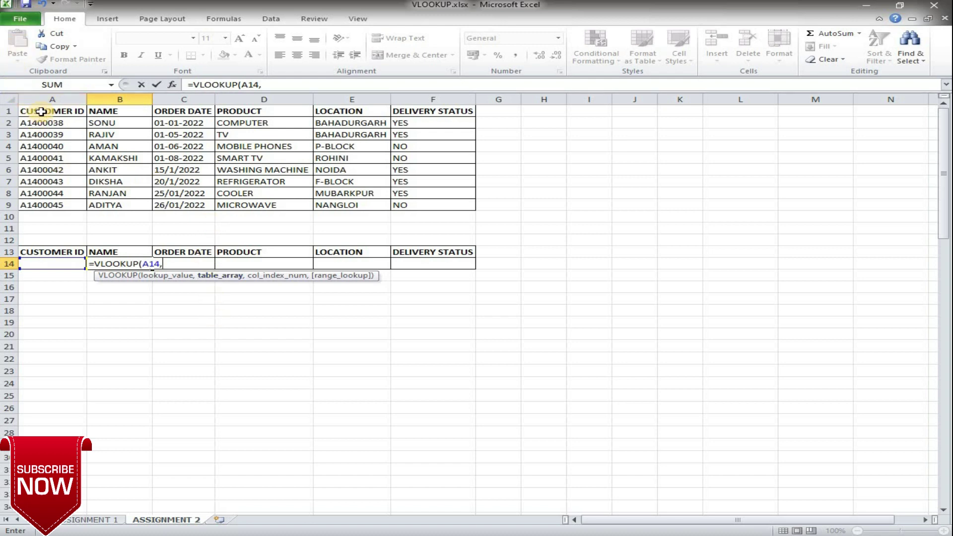
{"action": "left_click_drag", "start_coordinate": [37, 111], "coordinate": [394, 196]}
{"action": "type", "text": ","}
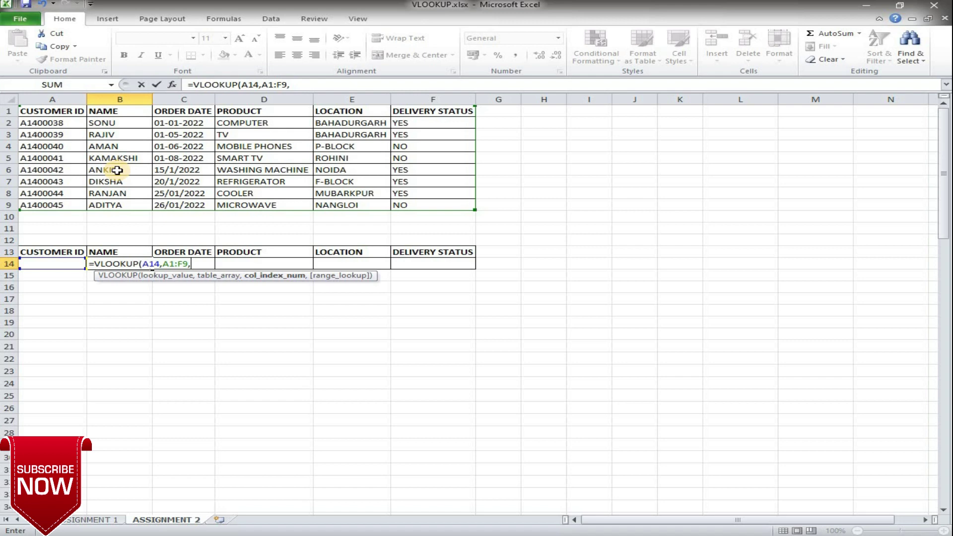
{"action": "type", "text": "2,"}
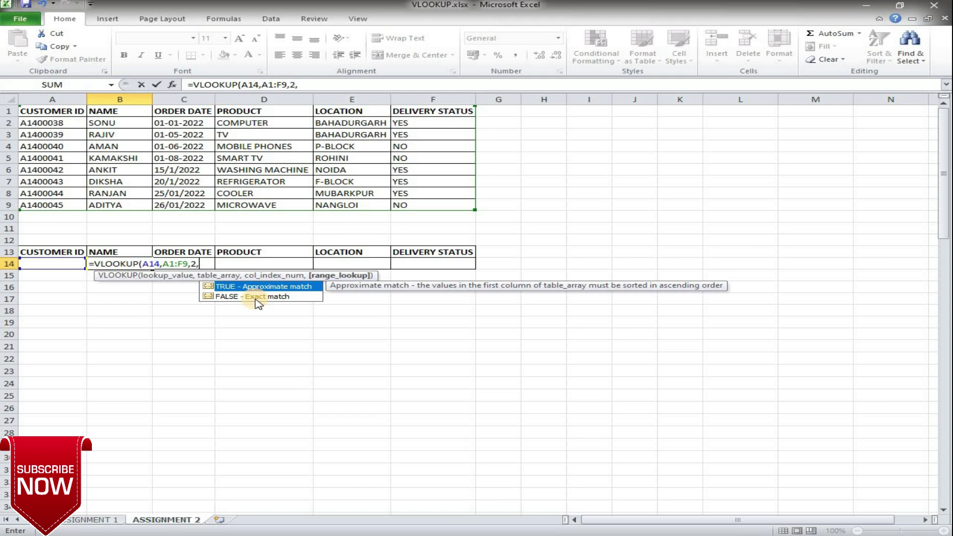
Finish the lookup with 0 for exact match and fill it across B14:F14.
{"action": "type", "text": "0"}
{"action": "key", "text": "ctrl+Return"}
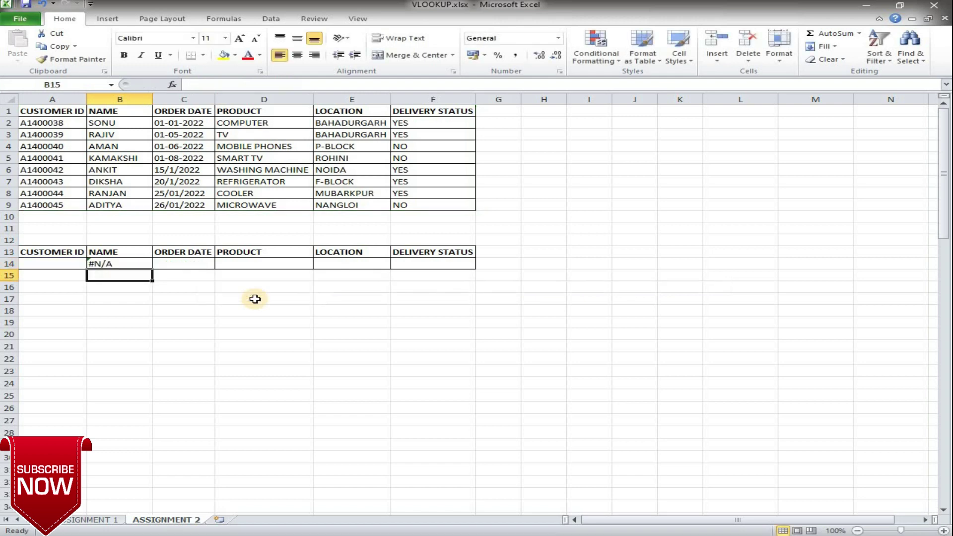
{"action": "key", "text": "shift+Right"}
{"action": "key", "text": "shift+Right"}
{"action": "key", "text": "shift+Right"}
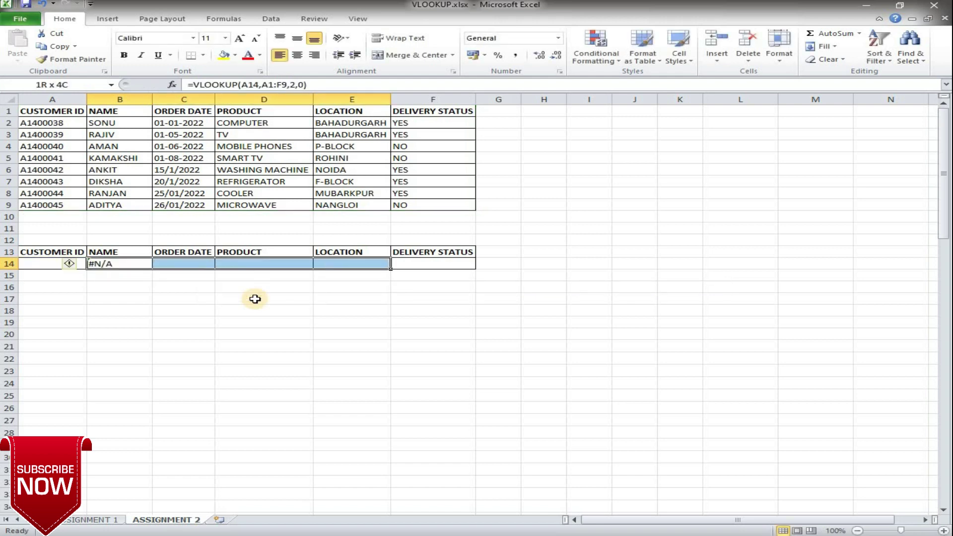
{"action": "key", "text": "shift+Right"}
{"action": "key", "text": "ctrl+r"}
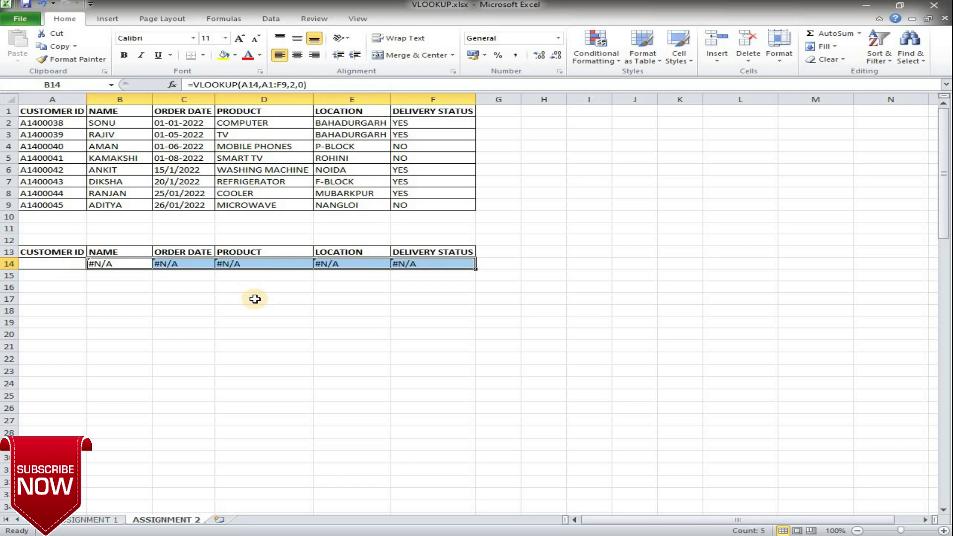
Copy the customer ID from A8 into A14, filling the row with the COOLER order details.
{"action": "left_click", "coordinate": [48, 161]}
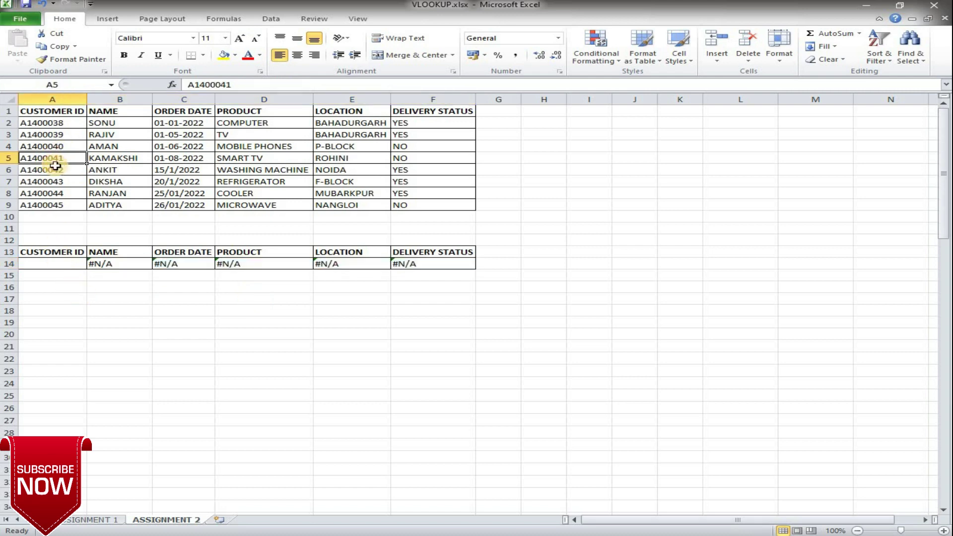
{"action": "left_click", "coordinate": [49, 193]}
{"action": "key", "text": "ctrl+c"}
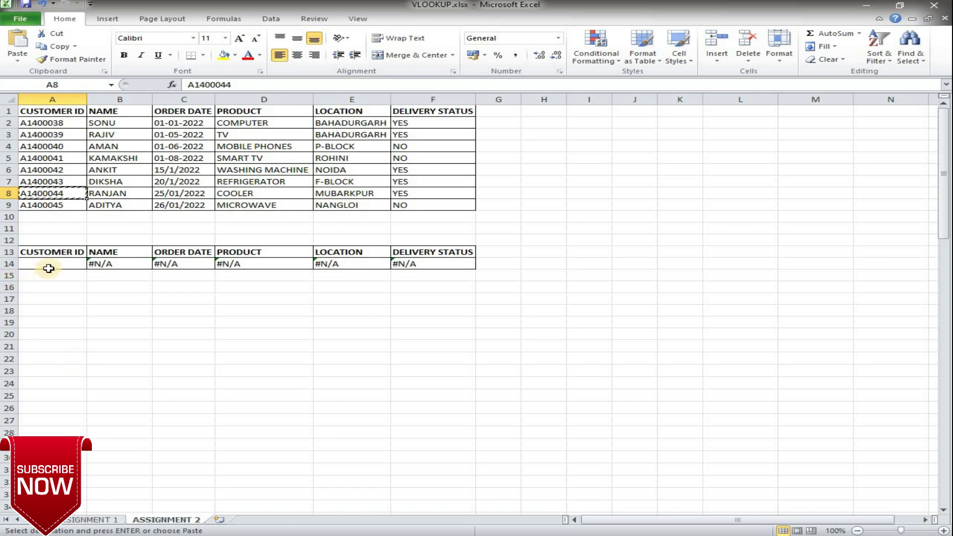
{"action": "left_click", "coordinate": [44, 264]}
{"action": "key", "text": "ctrl+v"}
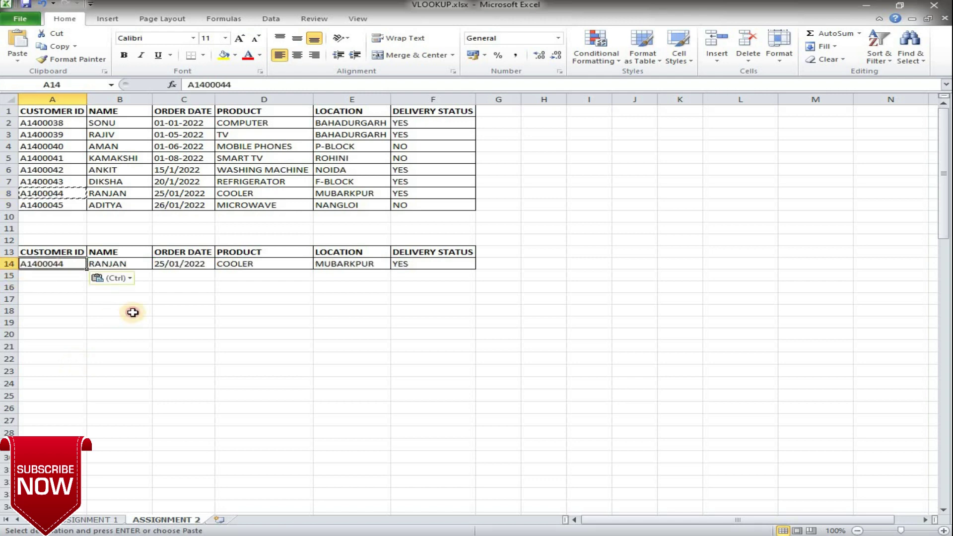
{"action": "left_click", "coordinate": [117, 320]}
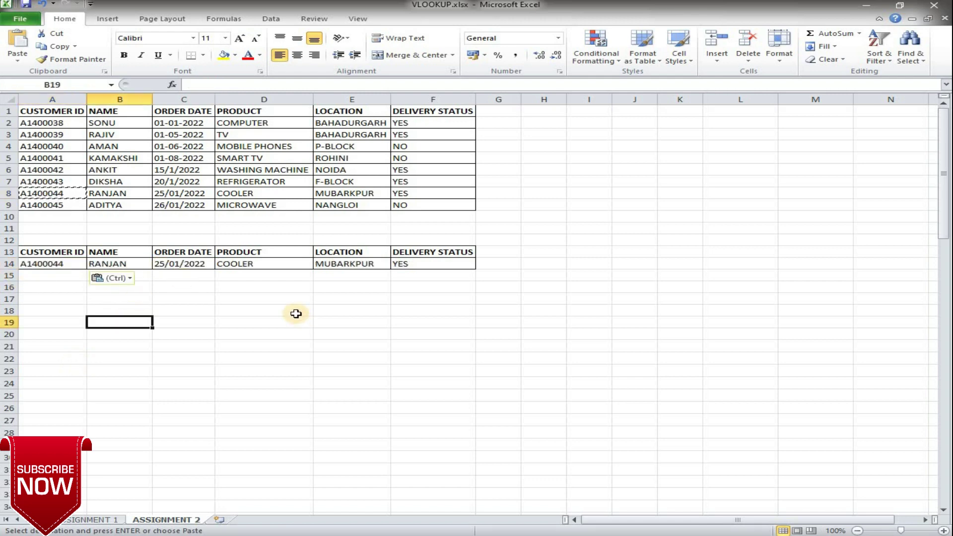